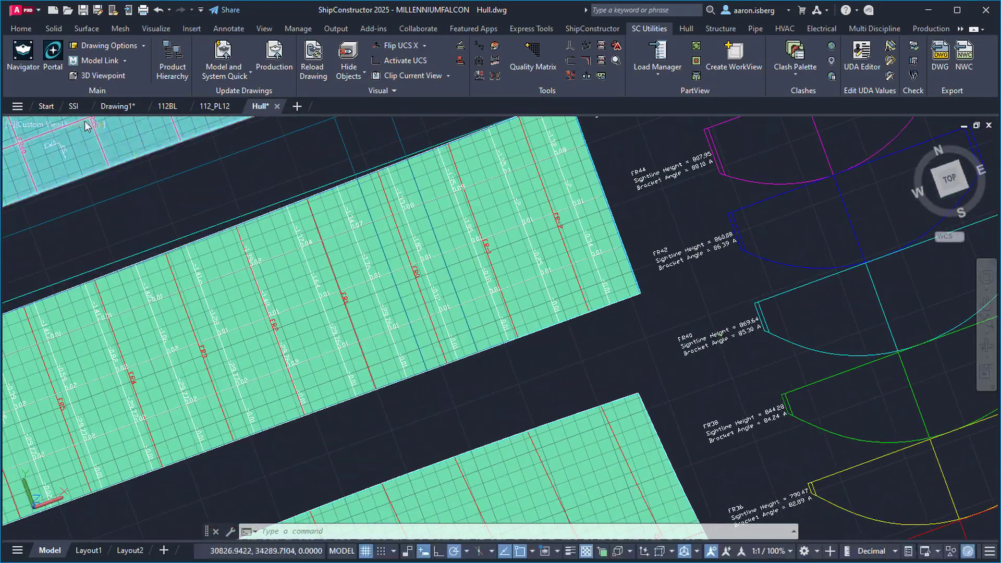
Step: Show the plates in wireframe and confirm the DXF and XML export operations in PublisherLT
{"action": "left_click", "coordinate": [80, 124]}
{"action": "left_click", "coordinate": [119, 156]}
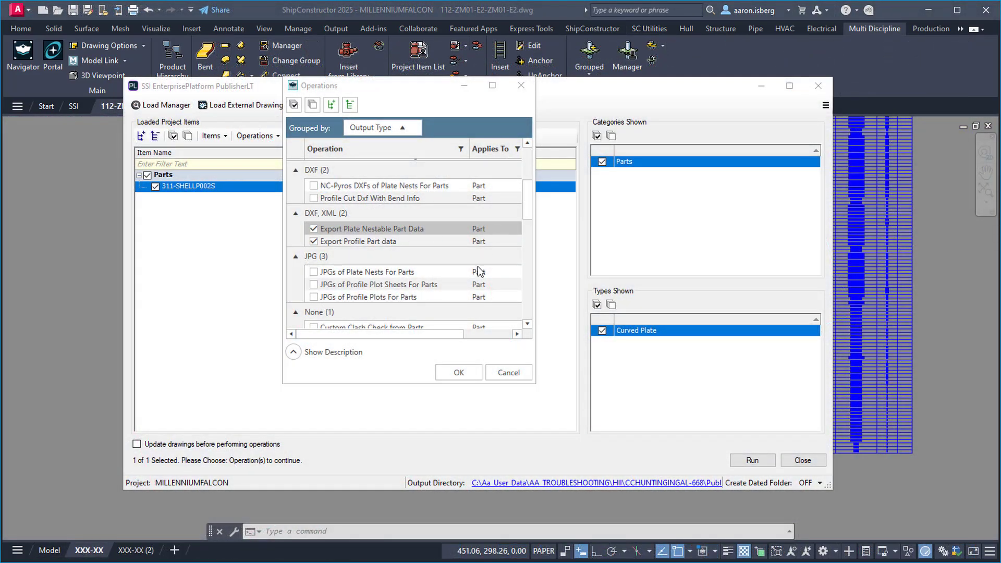
{"action": "left_click", "coordinate": [451, 373]}
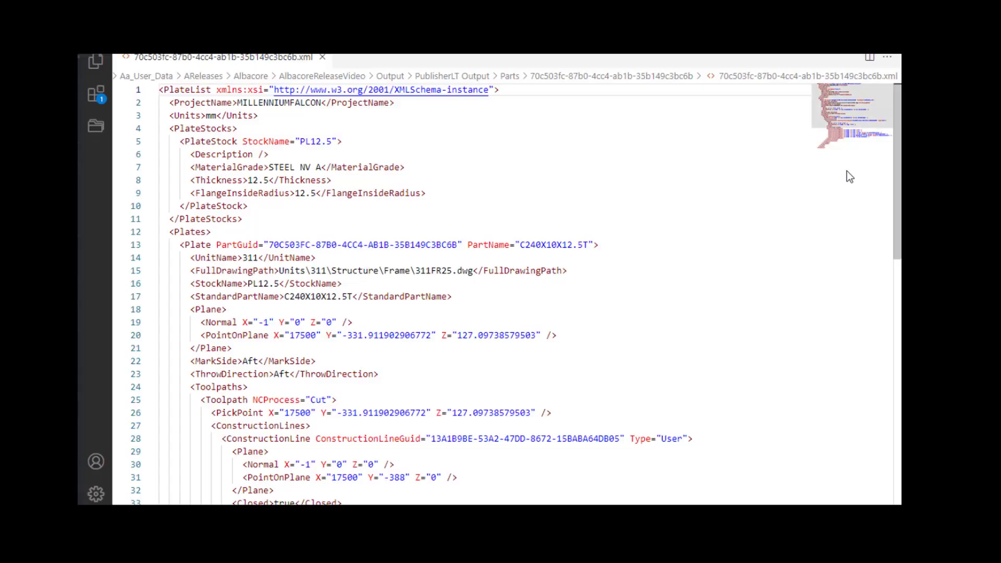
{"action": "scroll", "coordinate": [899, 135], "scroll_direction": "down", "scroll_amount": 5}
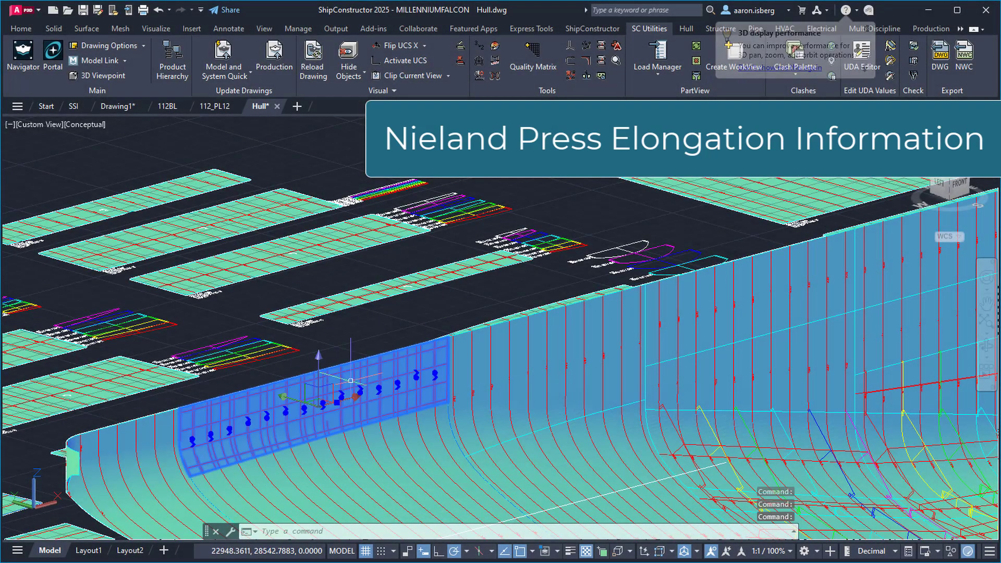
Step: Apply Expand Surface to the bow hull plate and continue past the Expanding Method Director
{"action": "right_click", "coordinate": [364, 371]}
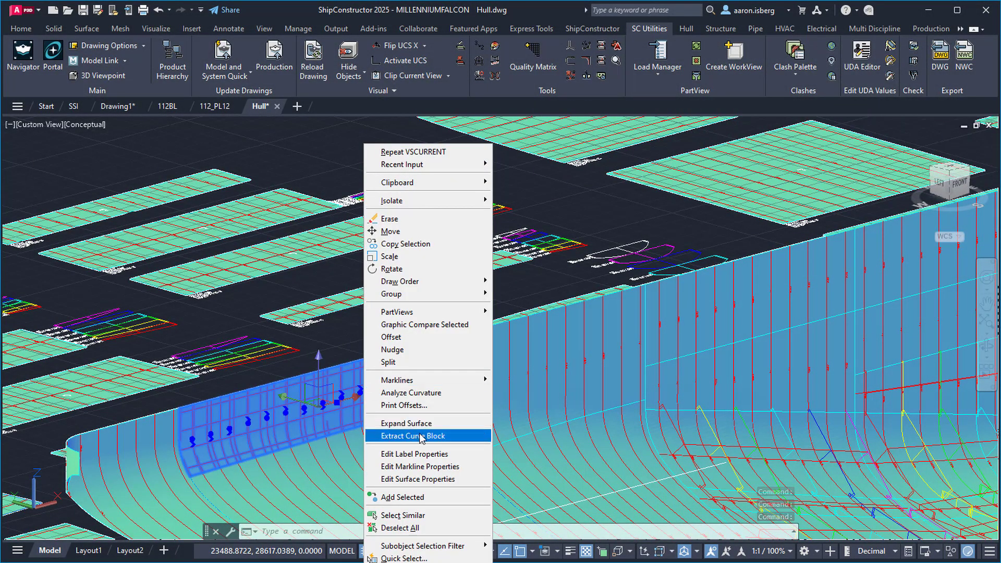
{"action": "left_click", "coordinate": [458, 424]}
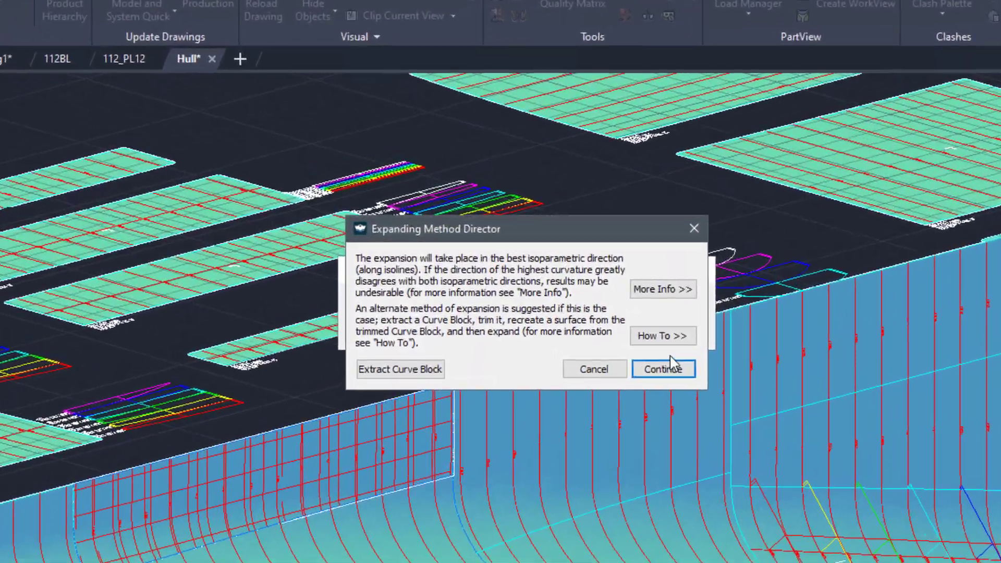
{"action": "left_click", "coordinate": [722, 406]}
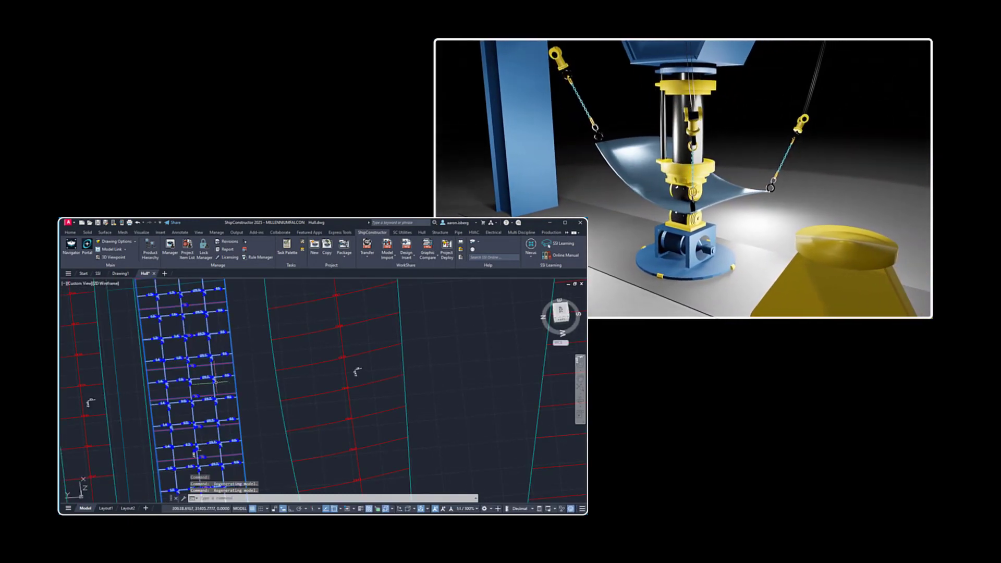
Step: Run the Nieland Press - Side expansion and view the flattened plate from Top in 2D Wireframe
{"action": "scroll", "coordinate": [193, 378], "scroll_direction": "up", "scroll_amount": 9}
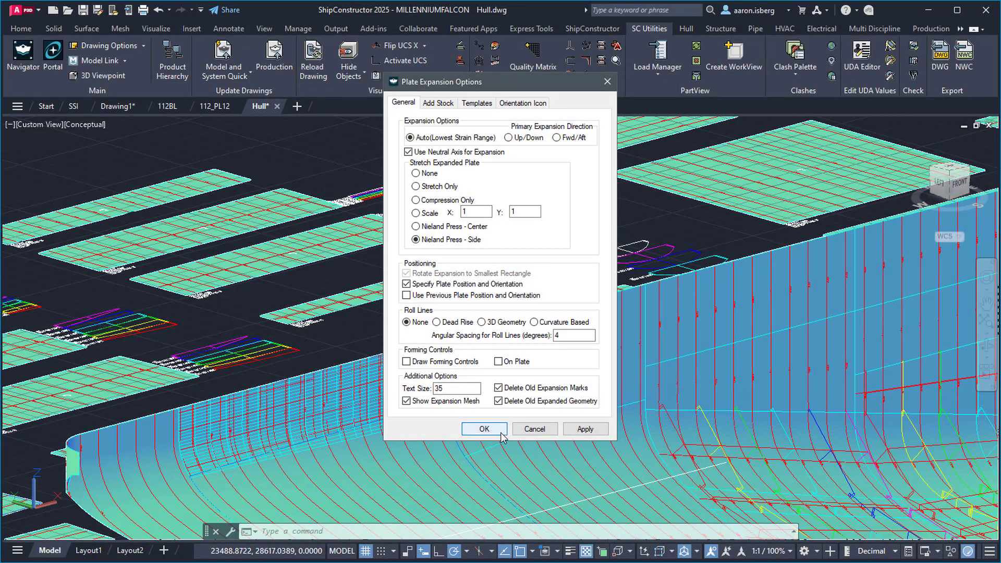
{"action": "left_click", "coordinate": [501, 433]}
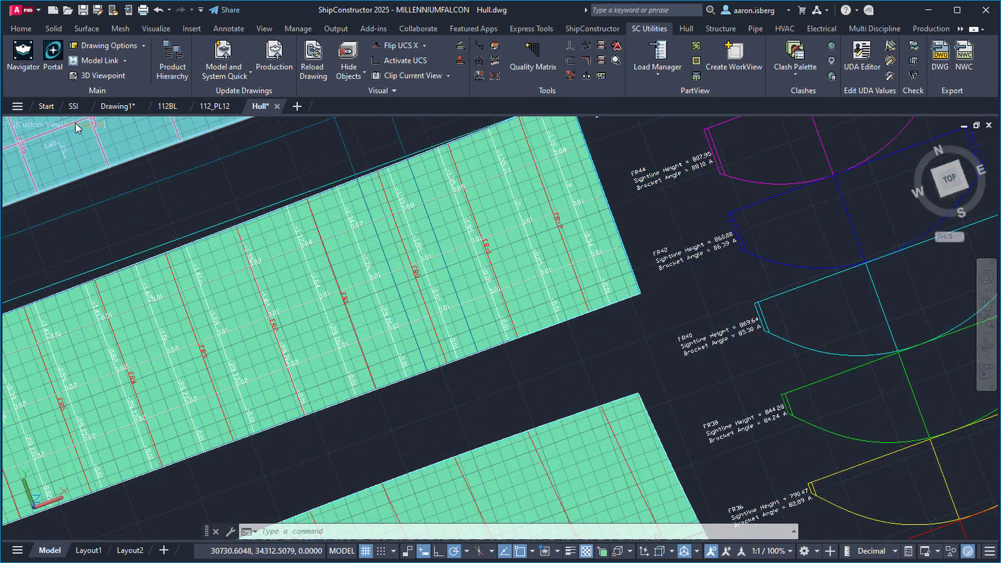
{"action": "left_click", "coordinate": [86, 125]}
{"action": "left_click", "coordinate": [94, 157]}
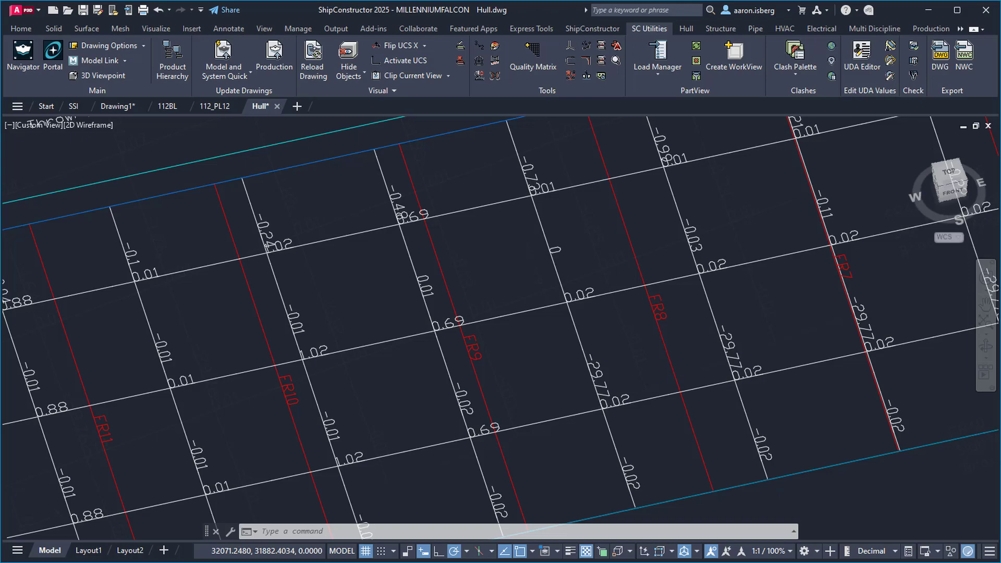
{"action": "mouse_move", "coordinate": [356, 272]}
{"action": "middle_mouse_down"}
{"action": "mouse_move", "coordinate": [563, 250]}
{"action": "mouse_move", "coordinate": [577, 91]}
{"action": "middle_mouse_up"}
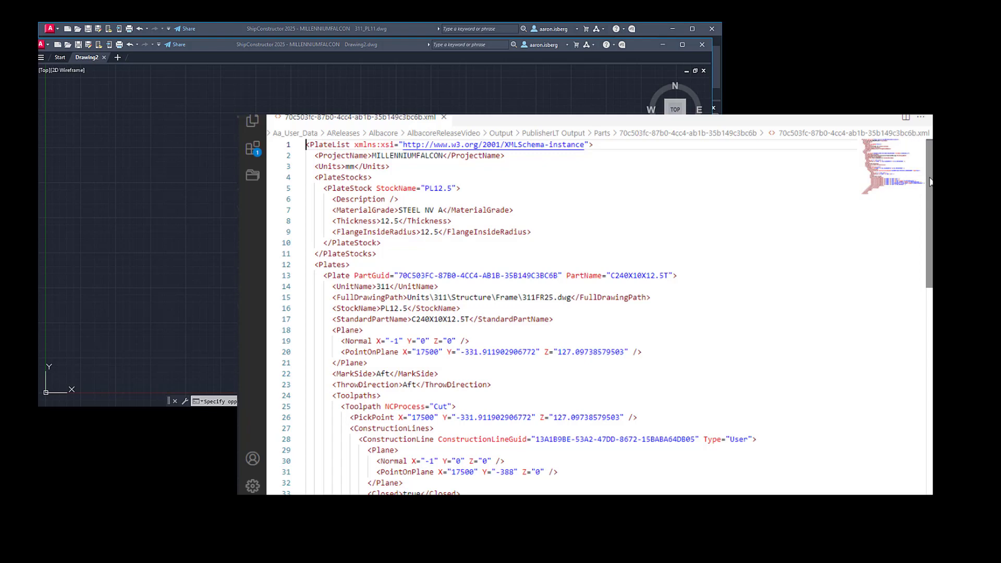
Step: In File Explorer, go into the Parts folder and then the first part's GUID folder
{"action": "left_click_drag", "start_coordinate": [931, 181], "coordinate": [931, 273]}
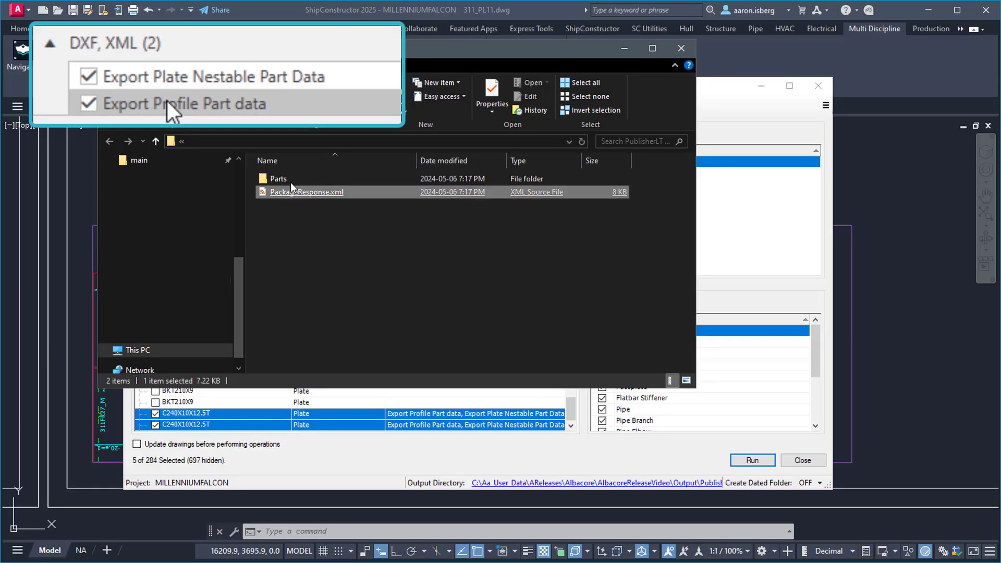
{"action": "double_click", "coordinate": [281, 180]}
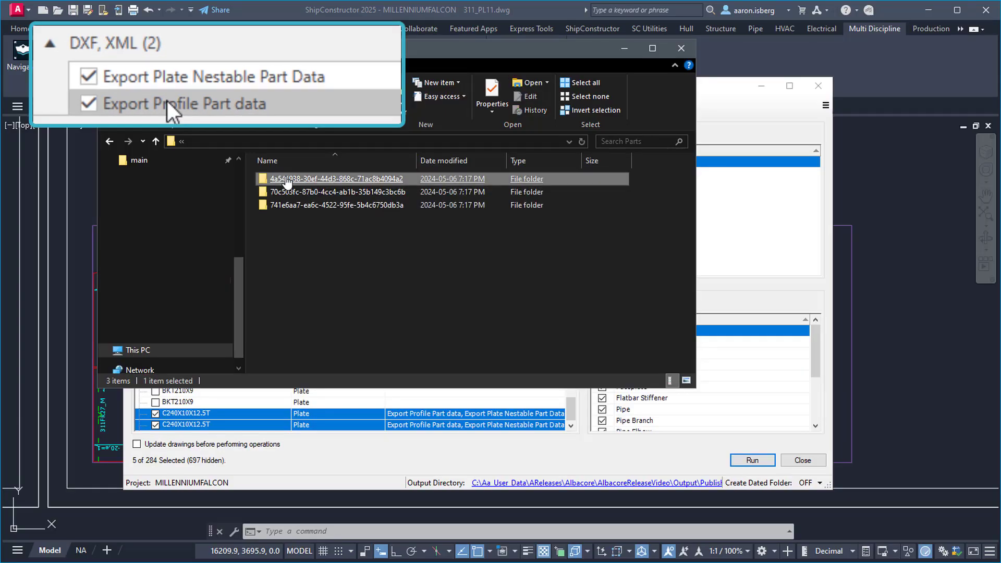
{"action": "double_click", "coordinate": [286, 180]}
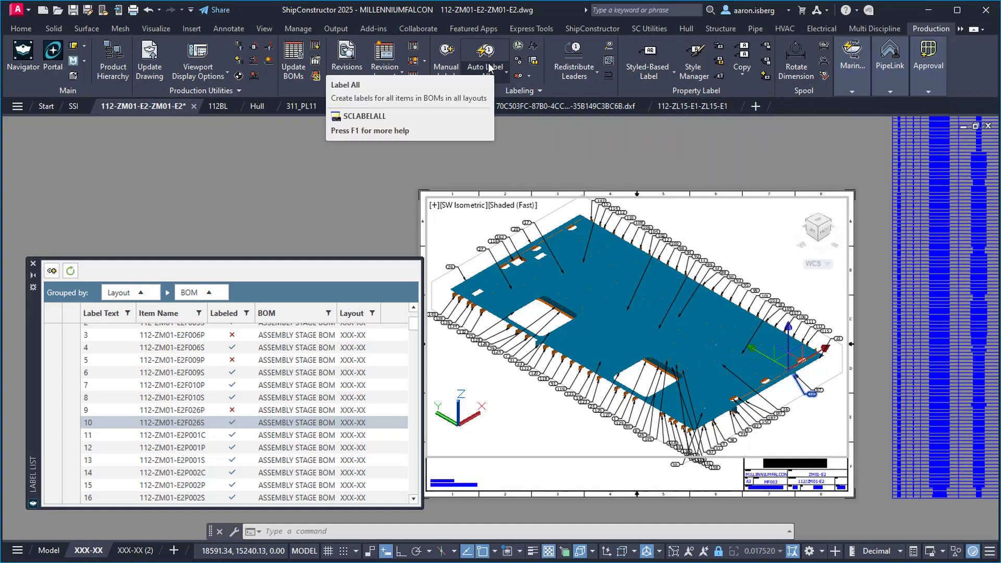
Step: Auto-label all BOM items, then auto-label the individual parts
{"action": "left_click", "coordinate": [489, 53]}
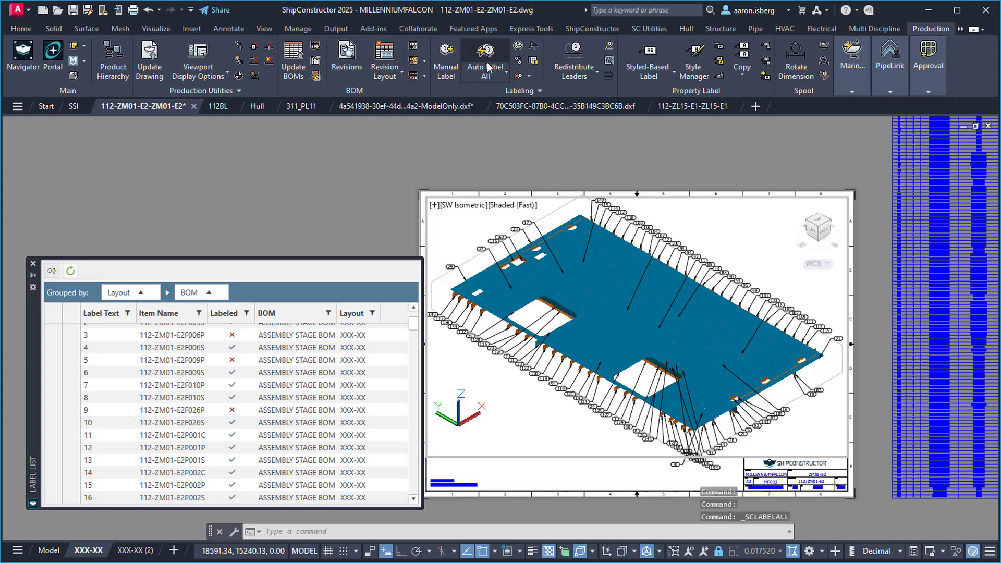
{"action": "left_click", "coordinate": [505, 75]}
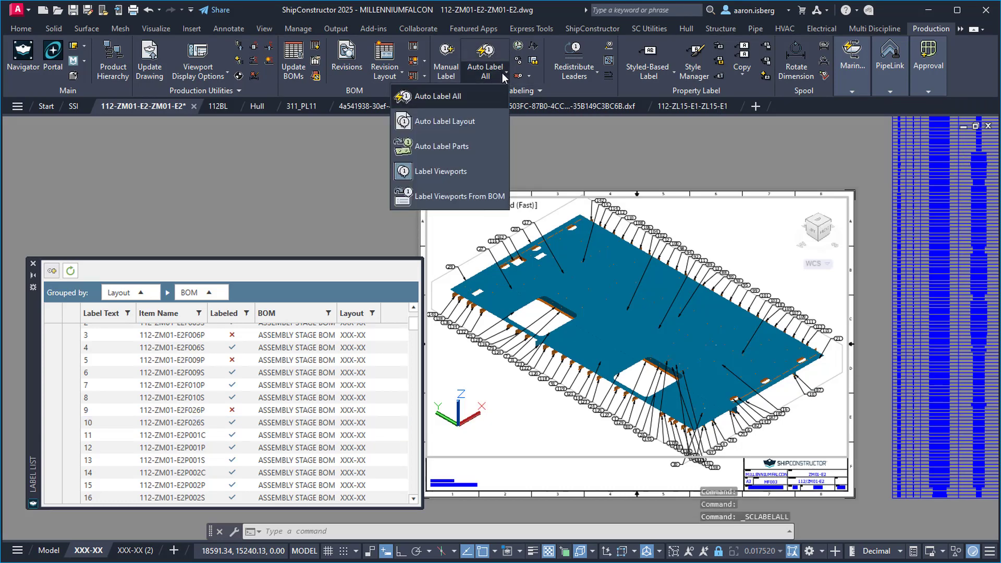
{"action": "left_click", "coordinate": [462, 148]}
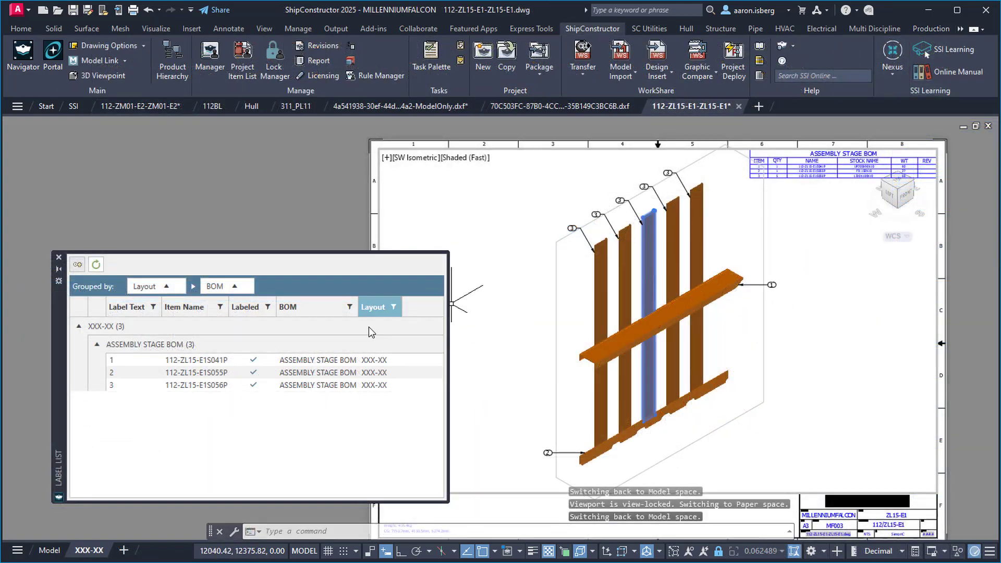
Step: Highlight the beam for label 1 and the vertical stiffeners for label 3 from the Label List
{"action": "left_click", "coordinate": [213, 361]}
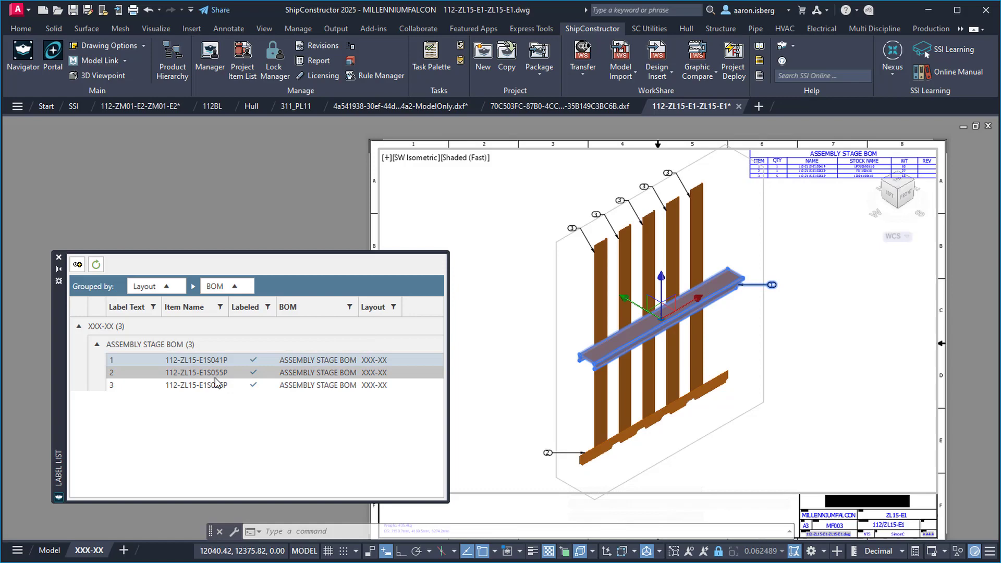
{"action": "left_click", "coordinate": [217, 386]}
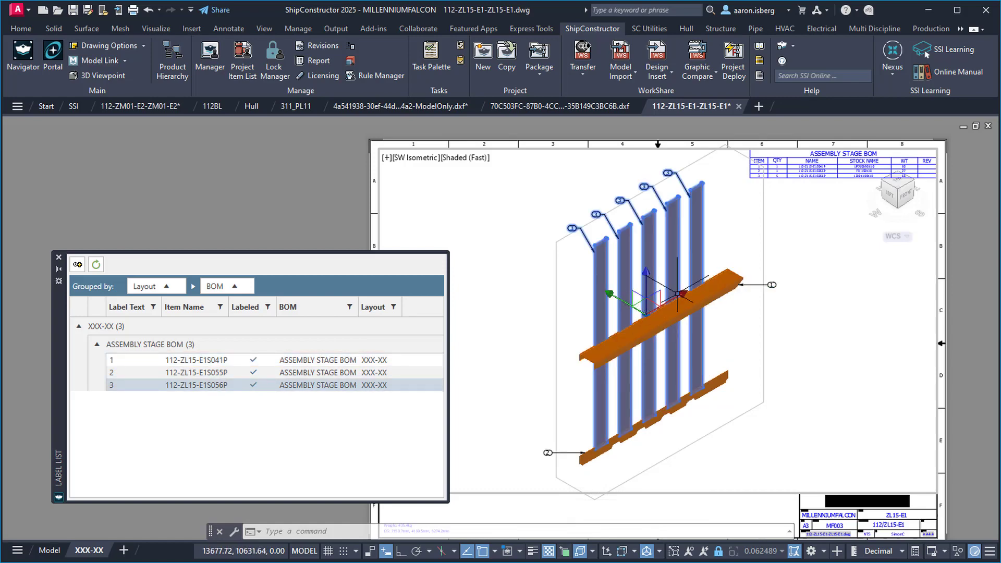
{"action": "left_click", "coordinate": [119, 96]}
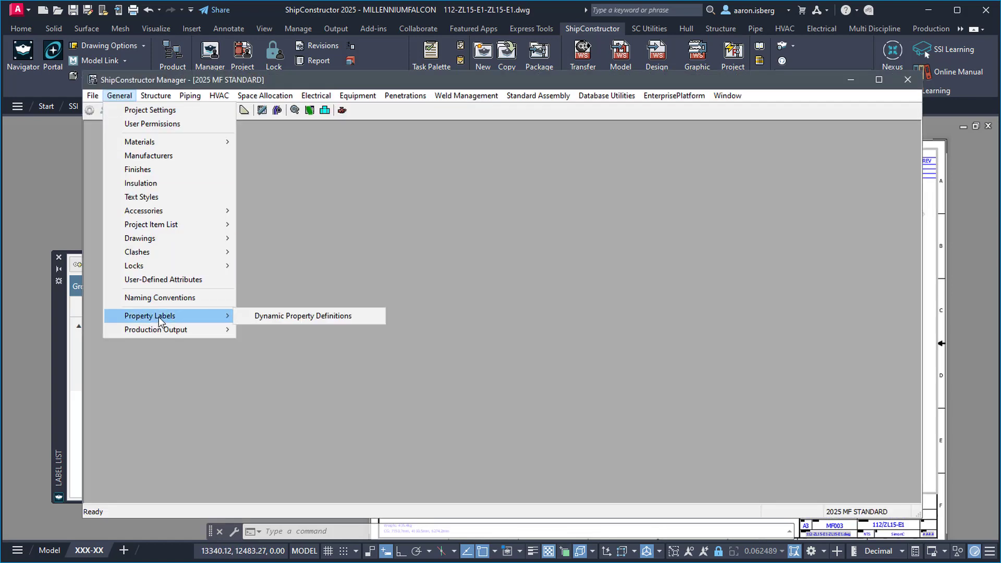
Step: Review which property fields the STOCK dynamic property label uses
{"action": "left_click", "coordinate": [286, 316]}
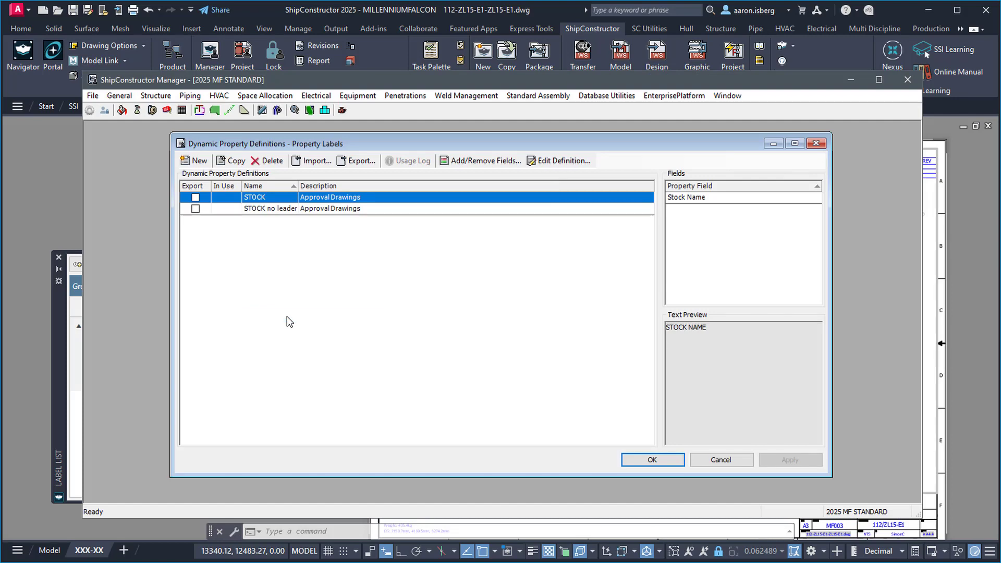
{"action": "left_click", "coordinate": [491, 162]}
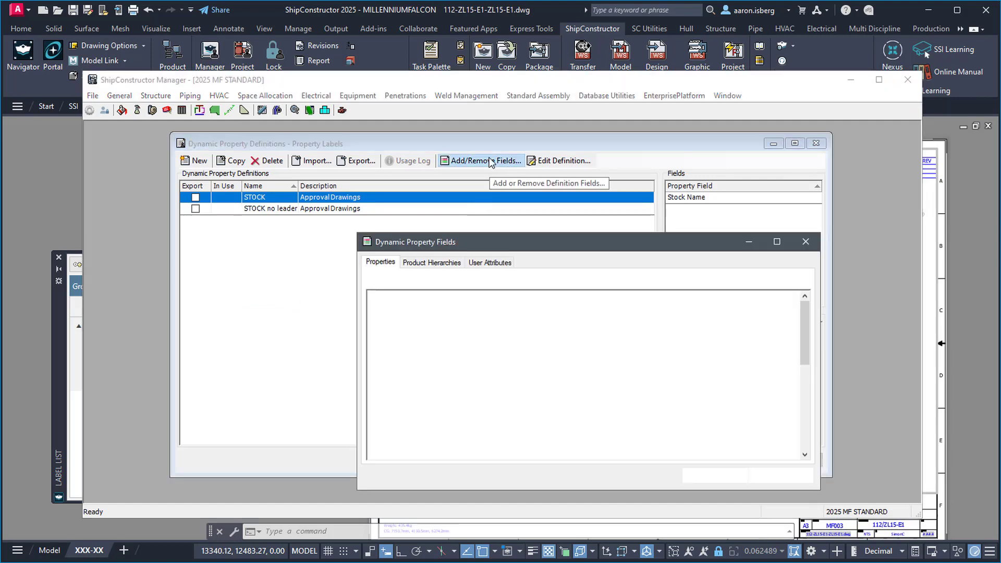
{"action": "left_click_drag", "start_coordinate": [672, 236], "coordinate": [658, 29]}
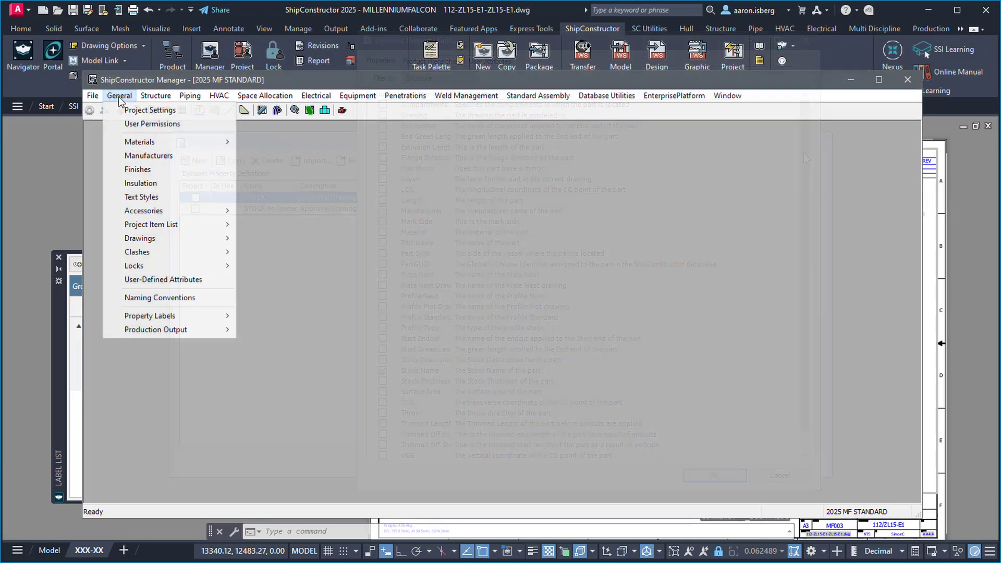
Step: Assign the user-defined attribute to Pipe Connection, HVAC Connection and Equipment Part Accessories
{"action": "mouse_move", "coordinate": [208, 210]}
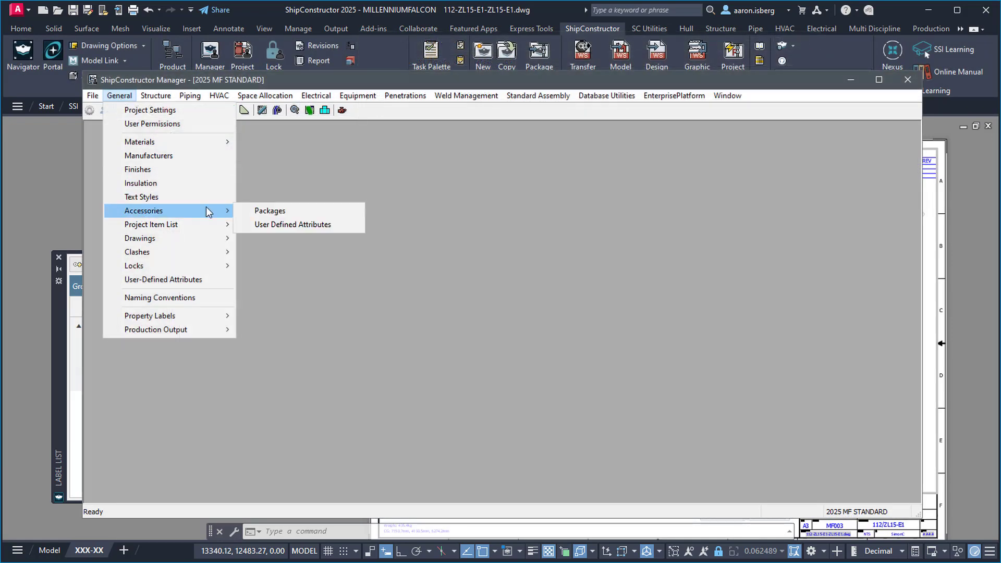
{"action": "left_click", "coordinate": [286, 224]}
{"action": "left_click", "coordinate": [283, 182]}
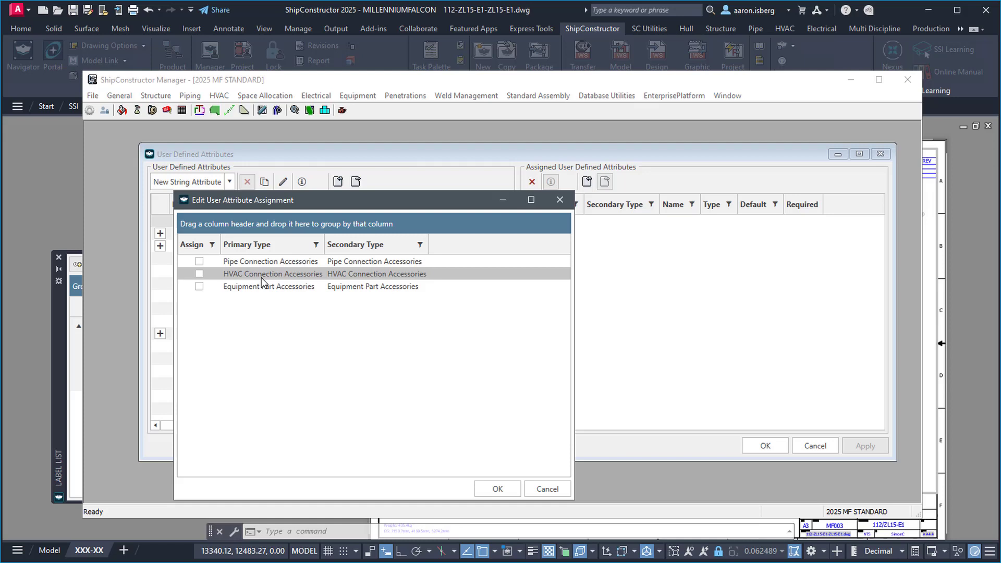
{"action": "left_click", "coordinate": [199, 274]}
{"action": "left_click", "coordinate": [199, 287]}
{"action": "left_click", "coordinate": [199, 261]}
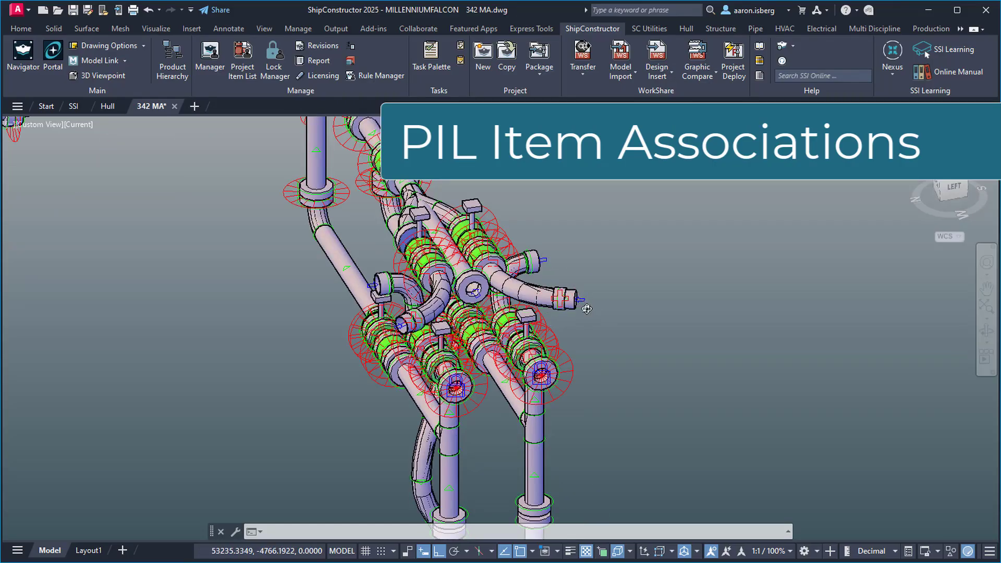
Step: Orbit the pipe model, then run the Parts missing PIL SmartLog for unit 342
{"action": "middle_click_drag", "start_coordinate": [586, 309], "coordinate": [458, 319], "text": "shift"}
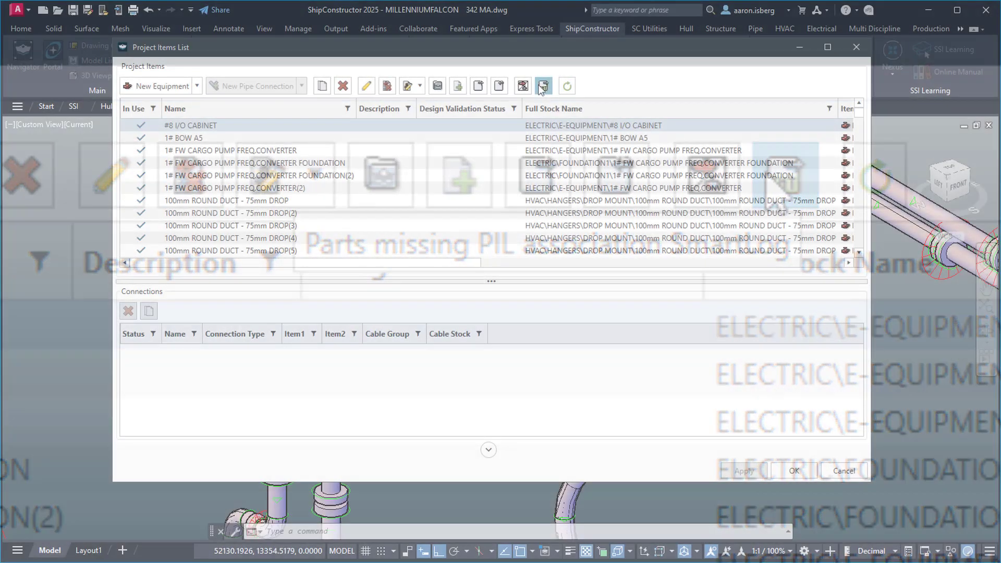
{"action": "left_click", "coordinate": [783, 177]}
{"action": "left_click", "coordinate": [328, 137]}
{"action": "left_click", "coordinate": [16, 288]}
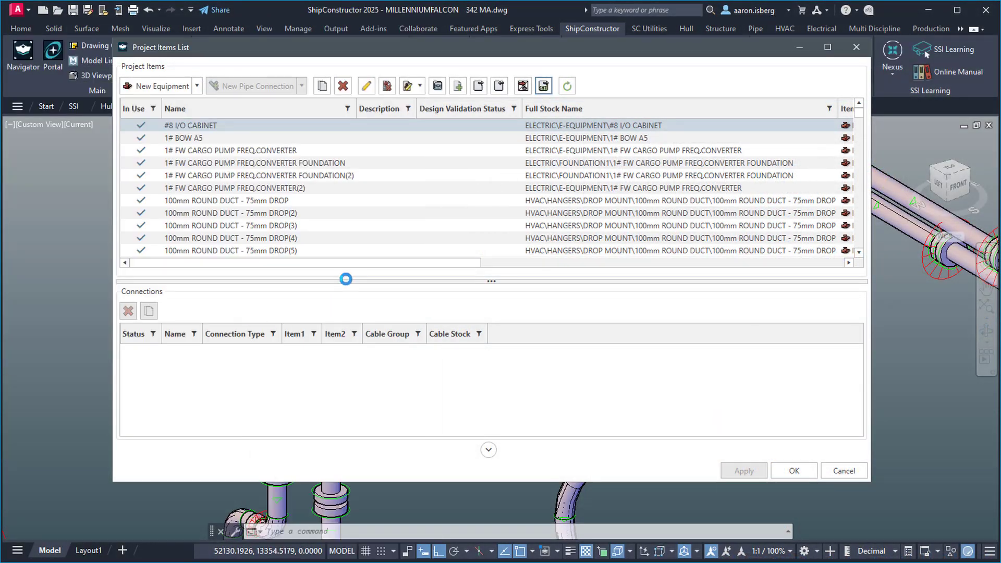
{"action": "left_click", "coordinate": [73, 138]}
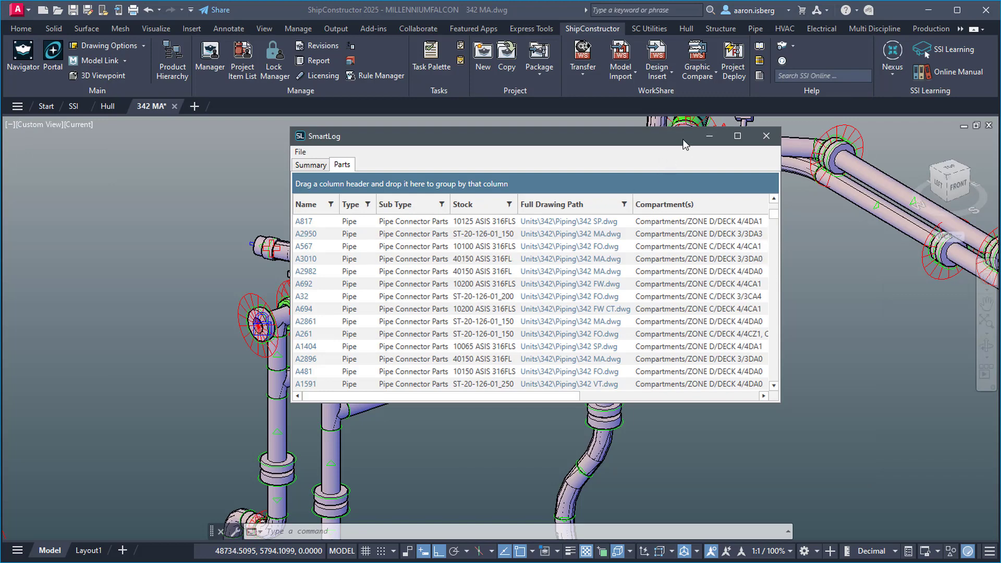
Step: Open part A692's drawing from SmartLog and filter the parts to 342 FW CT.dwg
{"action": "left_click_drag", "start_coordinate": [685, 145], "coordinate": [416, 257]}
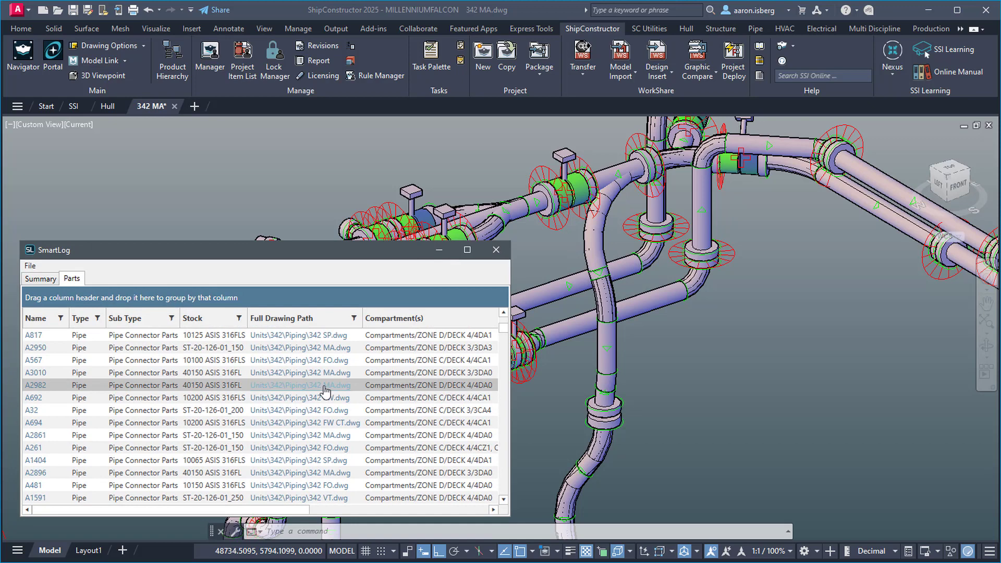
{"action": "left_click", "coordinate": [338, 398]}
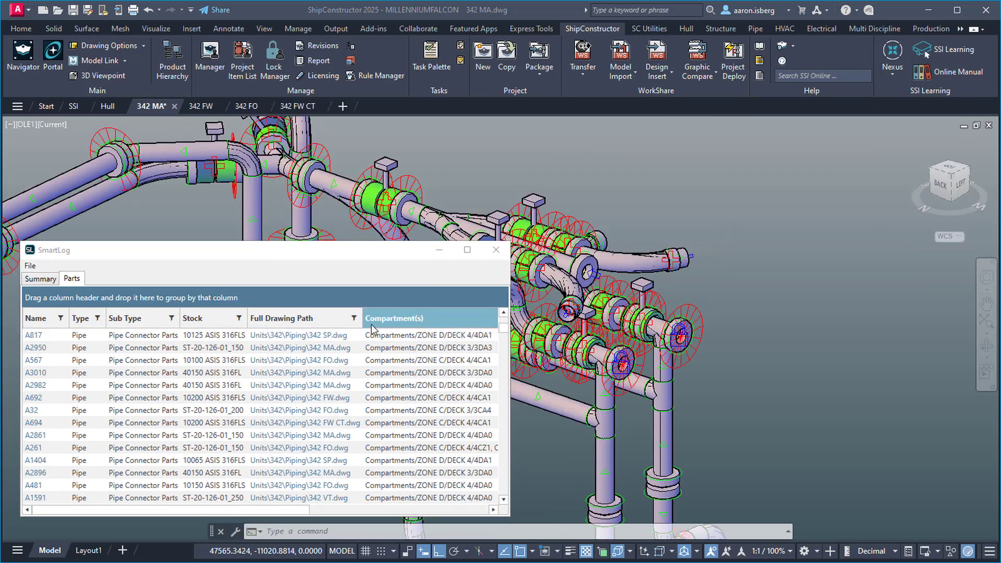
{"action": "left_click", "coordinate": [353, 318]}
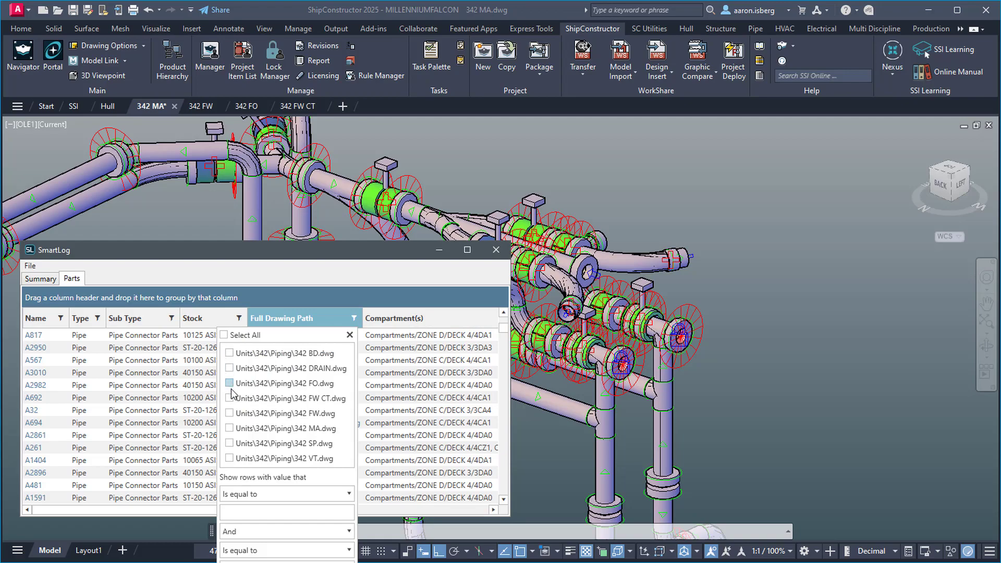
{"action": "left_click", "coordinate": [230, 399]}
{"action": "left_click", "coordinate": [165, 368]}
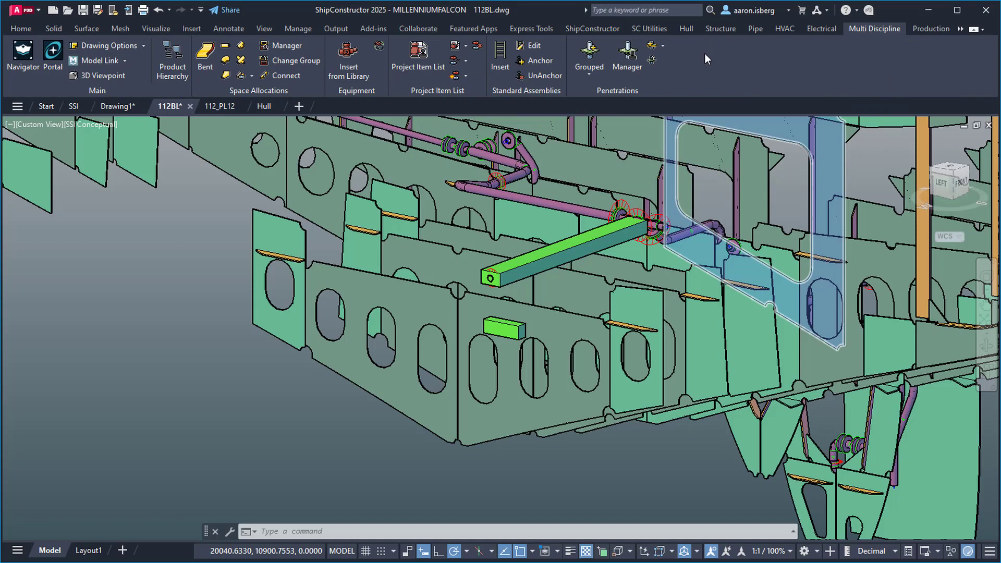
Step: Create an intersection-mode elbow from the long allocation's end down to the lower block
{"action": "left_click", "coordinate": [229, 62]}
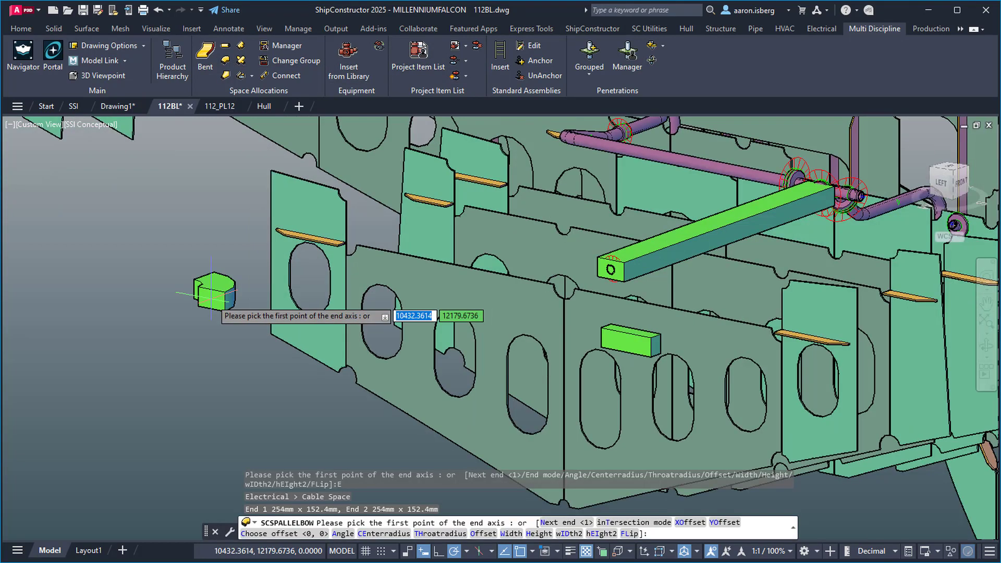
{"action": "key", "text": "Down"}
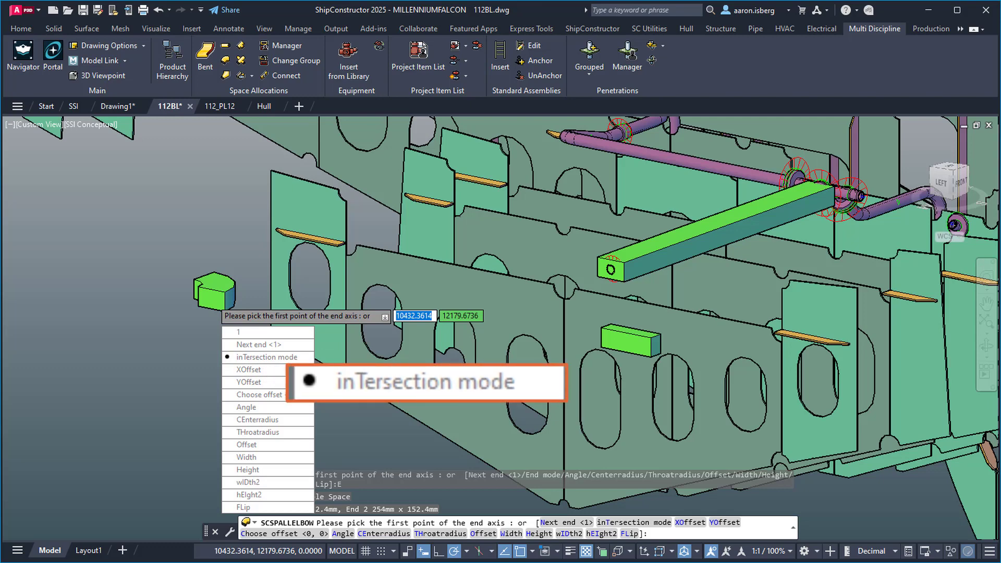
{"action": "key", "text": "Return"}
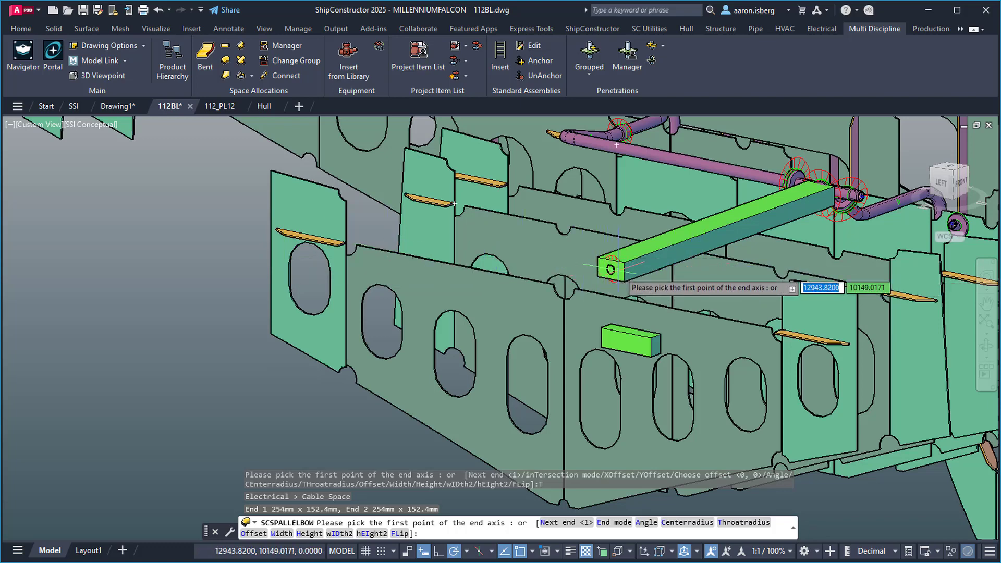
{"action": "scroll", "coordinate": [610, 269], "scroll_direction": "up", "scroll_amount": 2}
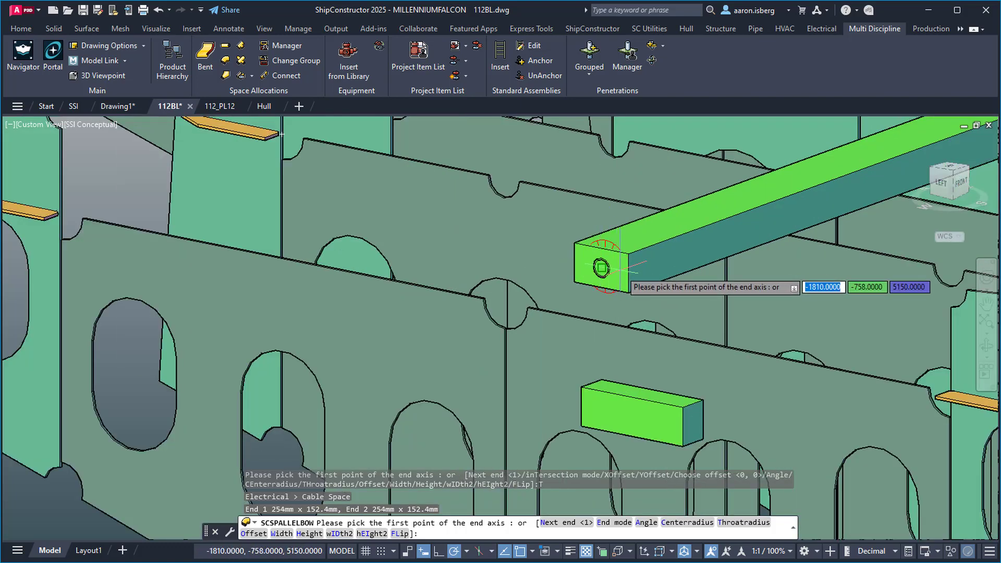
{"action": "left_click", "coordinate": [601, 268]}
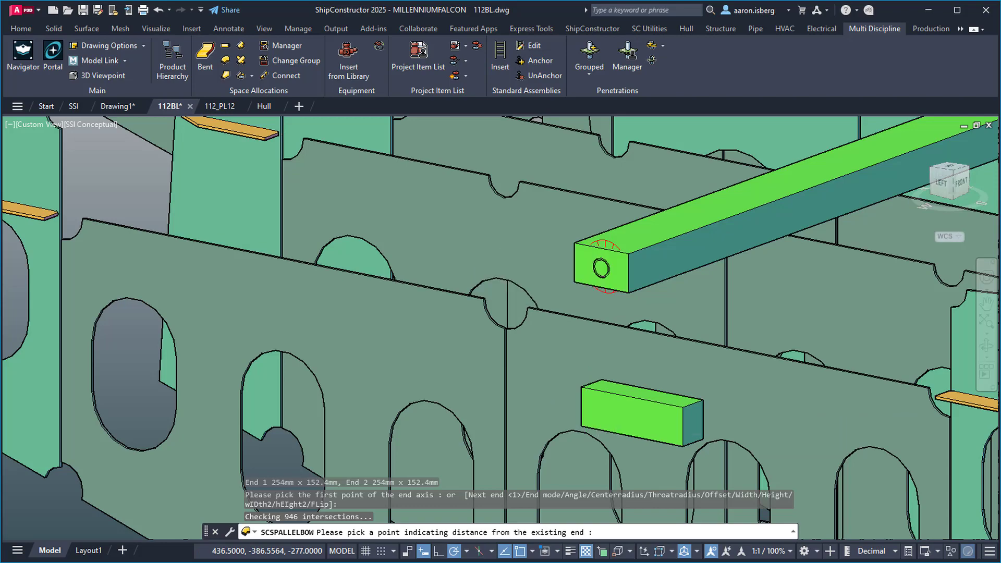
{"action": "left_click", "coordinate": [590, 410]}
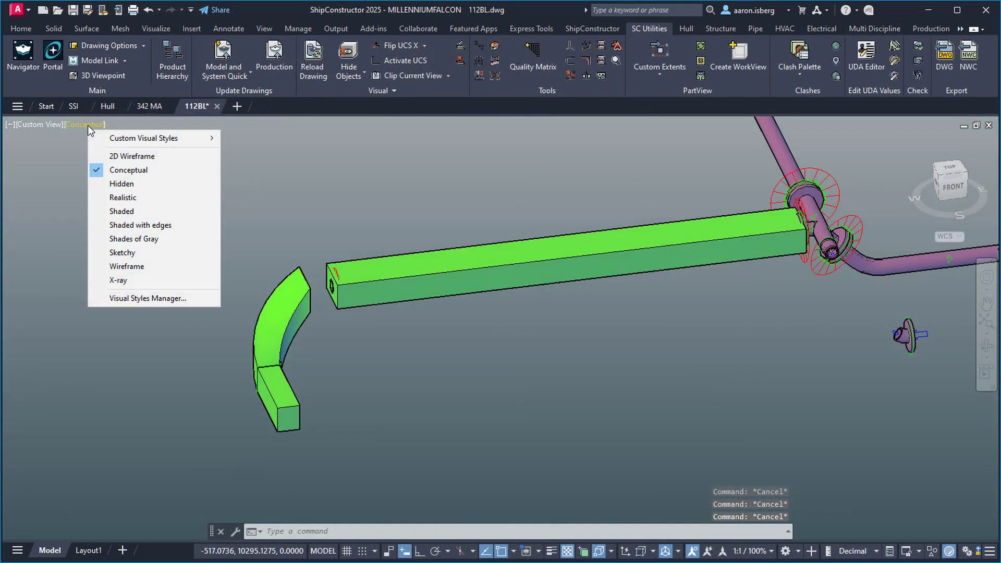
Step: In 2D Wireframe, stretch the straight cable allocation's end to meet the elbow and inspect the joint
{"action": "left_click", "coordinate": [157, 157]}
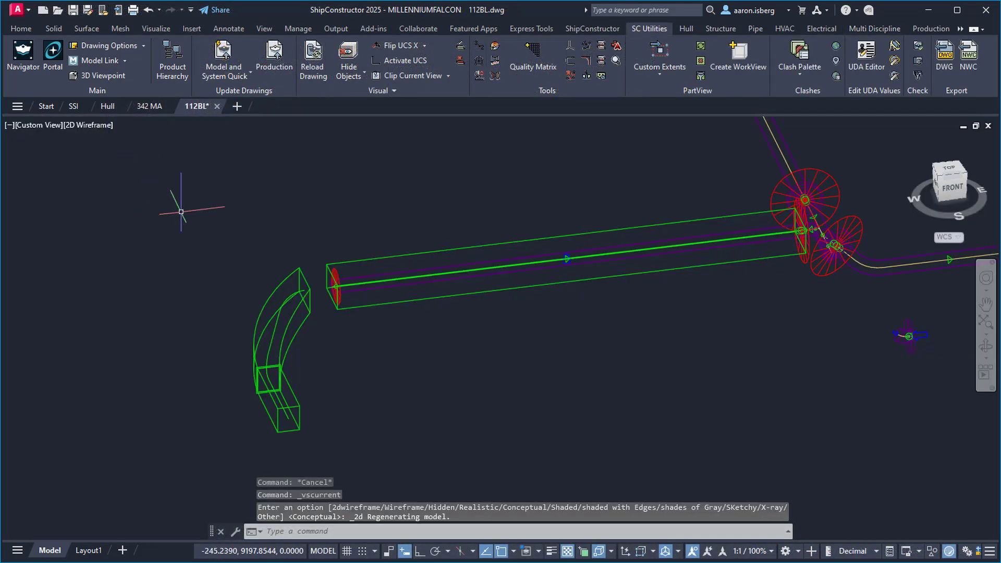
{"action": "left_click", "coordinate": [338, 264]}
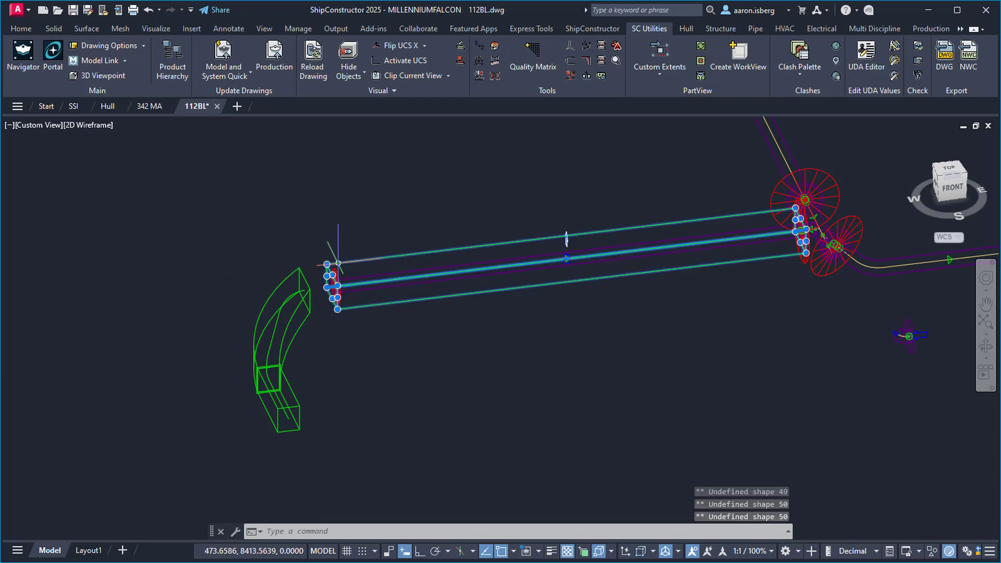
{"action": "scroll", "coordinate": [341, 280], "scroll_direction": "up", "scroll_amount": 6}
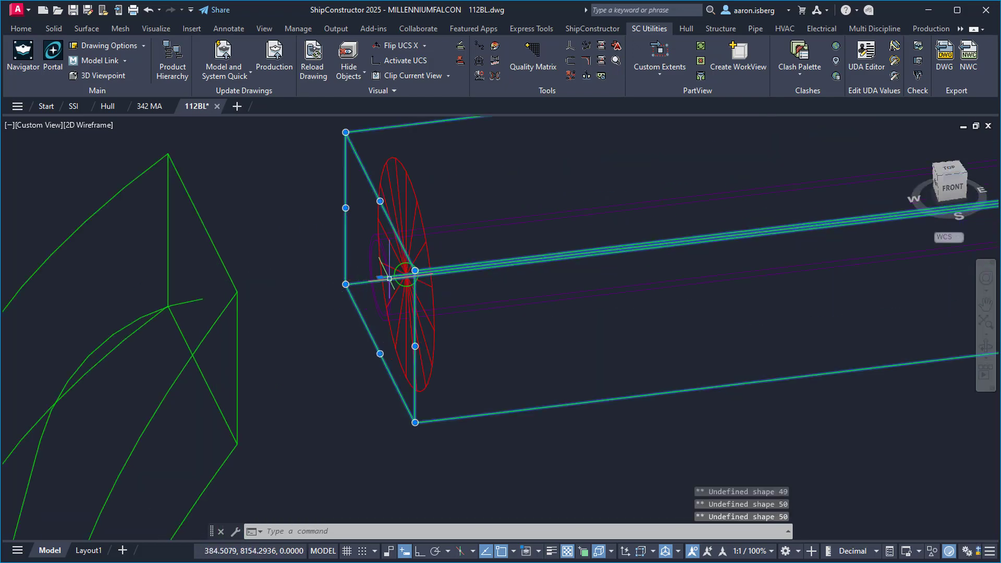
{"action": "left_click", "coordinate": [413, 271]}
{"action": "left_click", "coordinate": [201, 295]}
{"action": "middle_click_drag", "start_coordinate": [201, 295], "coordinate": [391, 161], "text": "shift"}
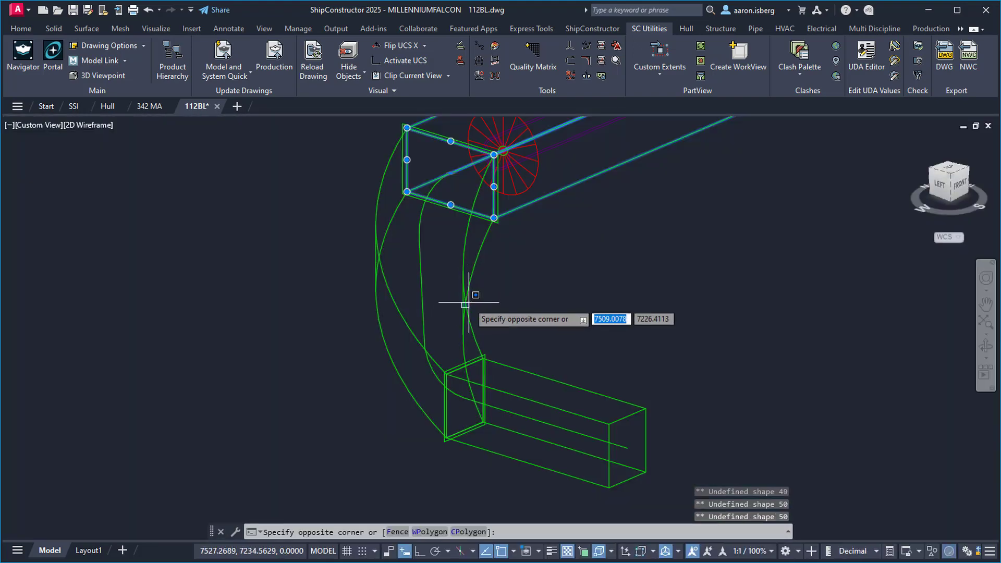
{"action": "left_click", "coordinate": [466, 304]}
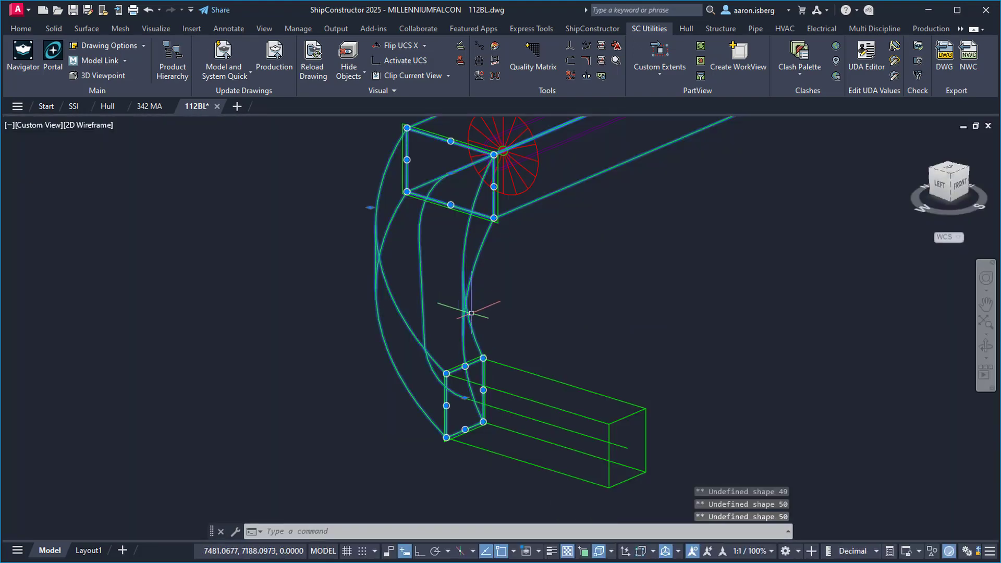
{"action": "middle_click_drag", "start_coordinate": [465, 292], "coordinate": [521, 329], "text": "shift"}
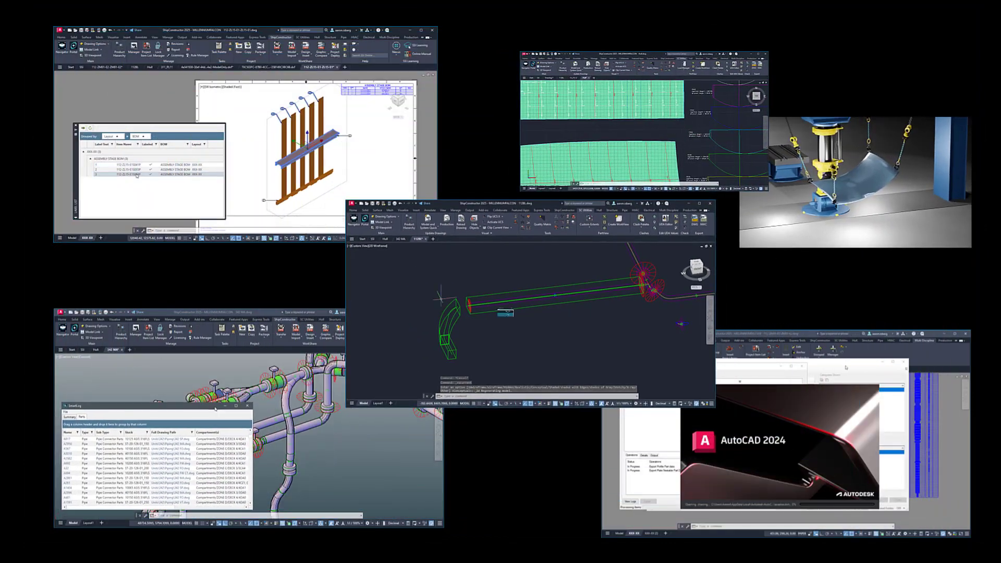
Step: Open the Nexus Downloads page and expand ShipConstructor Installer Downloads to list SSI2024R2_FullInstall.exe
{"action": "left_click", "coordinate": [490, 243]}
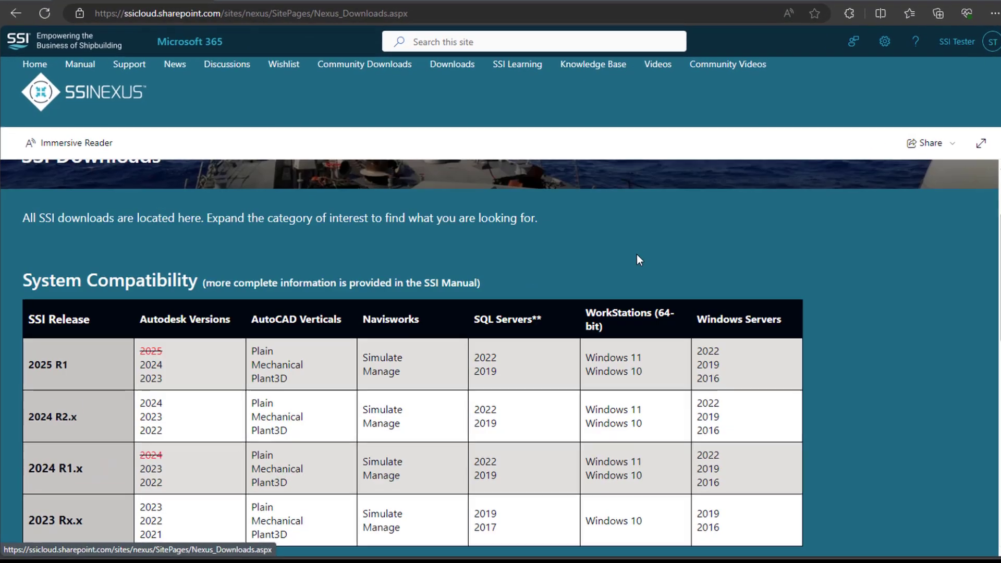
{"action": "scroll", "coordinate": [637, 254], "scroll_direction": "down", "scroll_amount": 5}
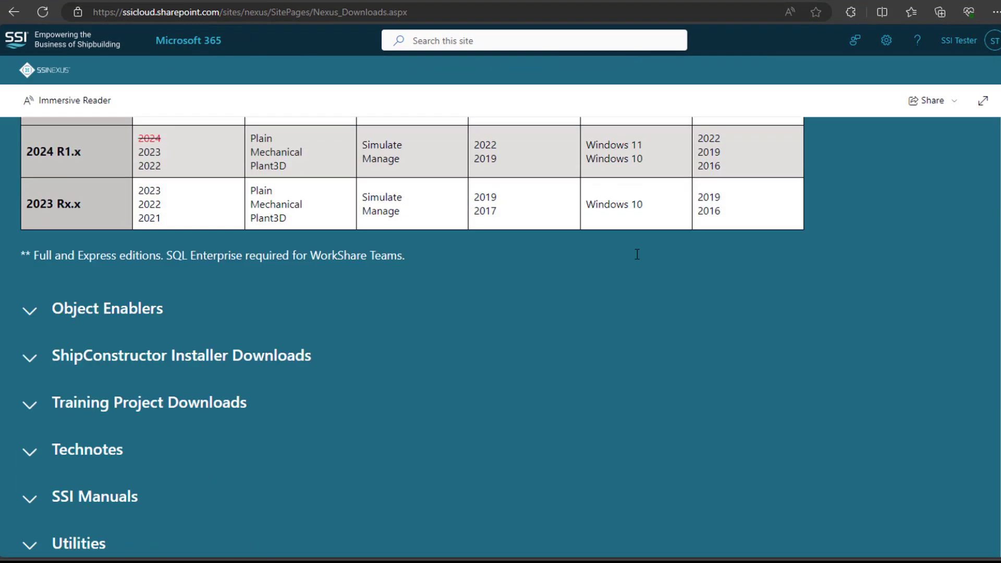
{"action": "left_click", "coordinate": [29, 360]}
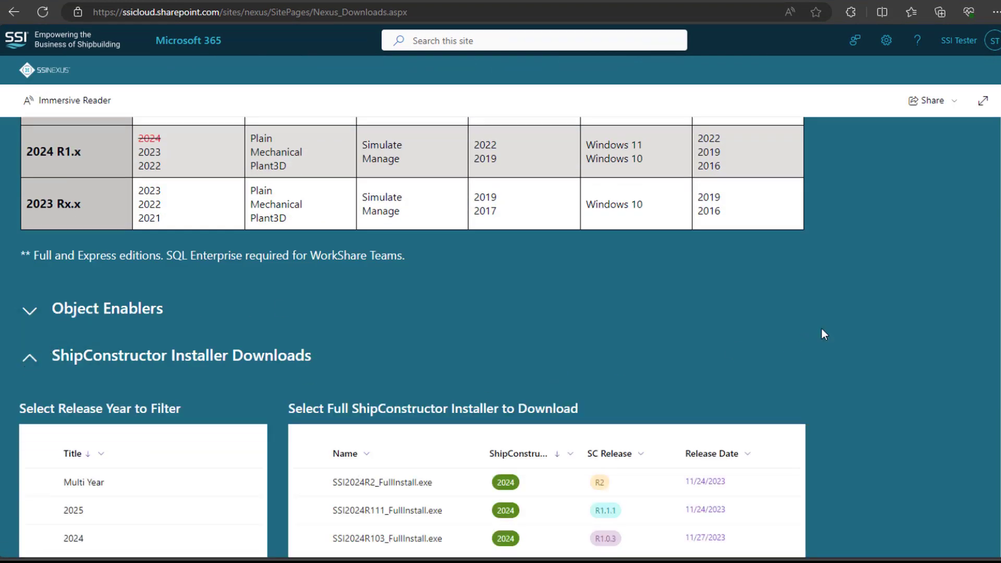